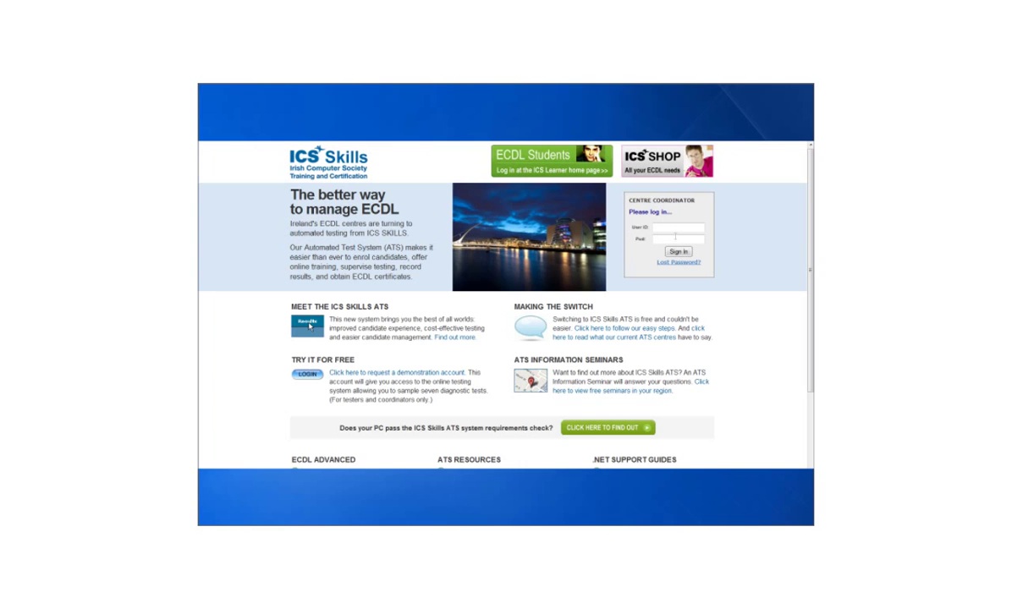
Sign in to ICS Skills ATS with the coordinator's user ID and password
key("Tab")
type("••••••••")
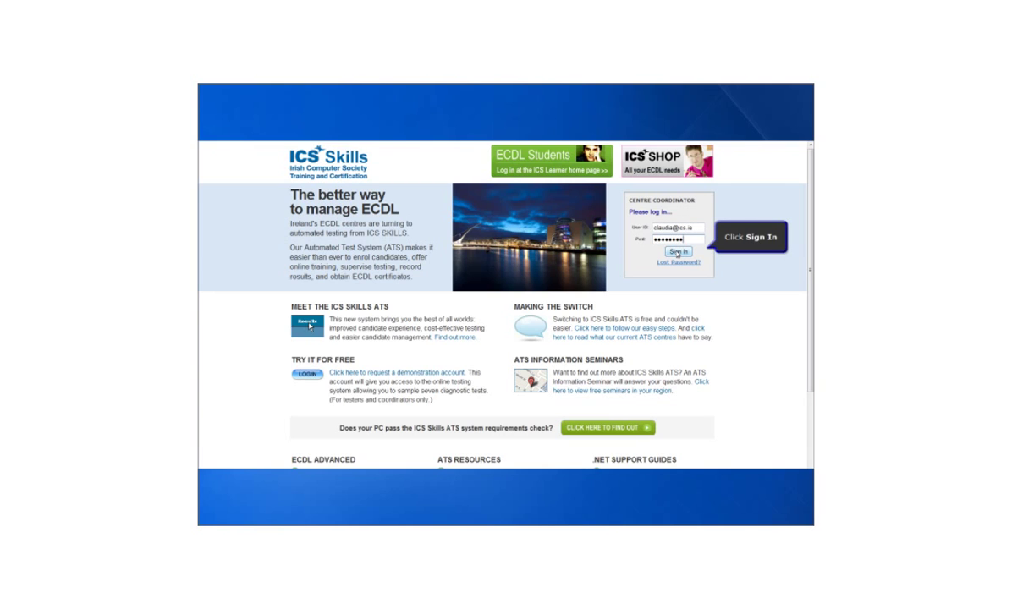
left_click(677, 252)
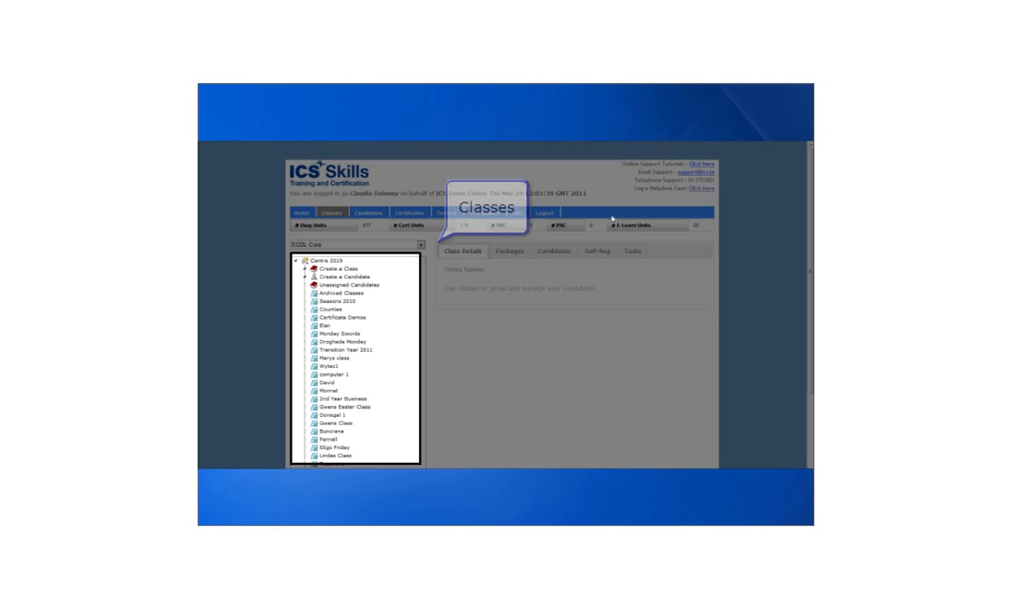
Create the class 'Adult Educ Spring 2011' and open its details
left_click(347, 269)
type("Adult Edu")
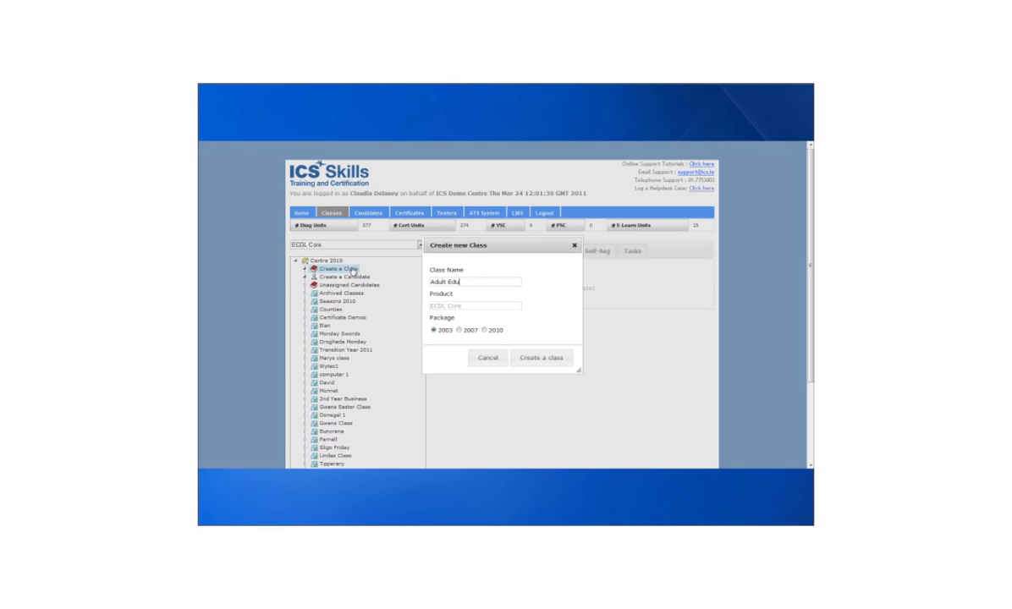
type("c Spring 2011")
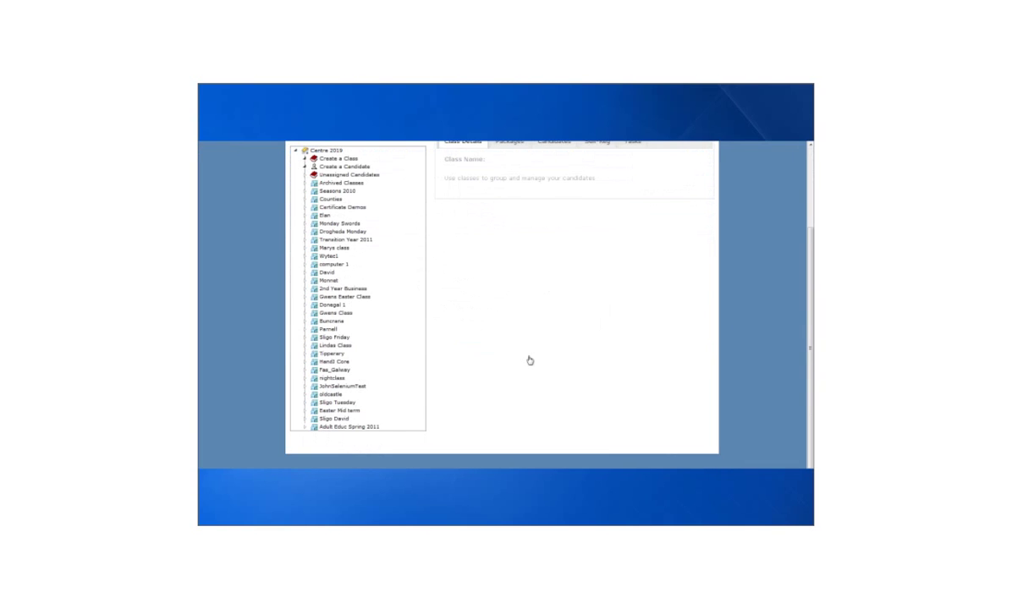
left_click(363, 427)
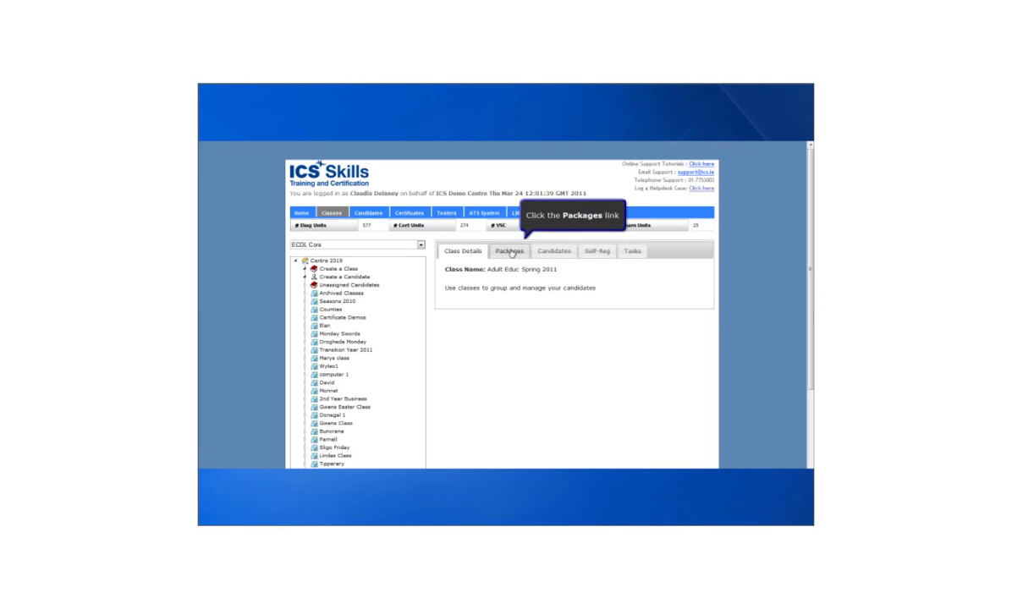
Save 7 Diagnostic Units and 7 Cert Units as the class's default package units
left_click(511, 252)
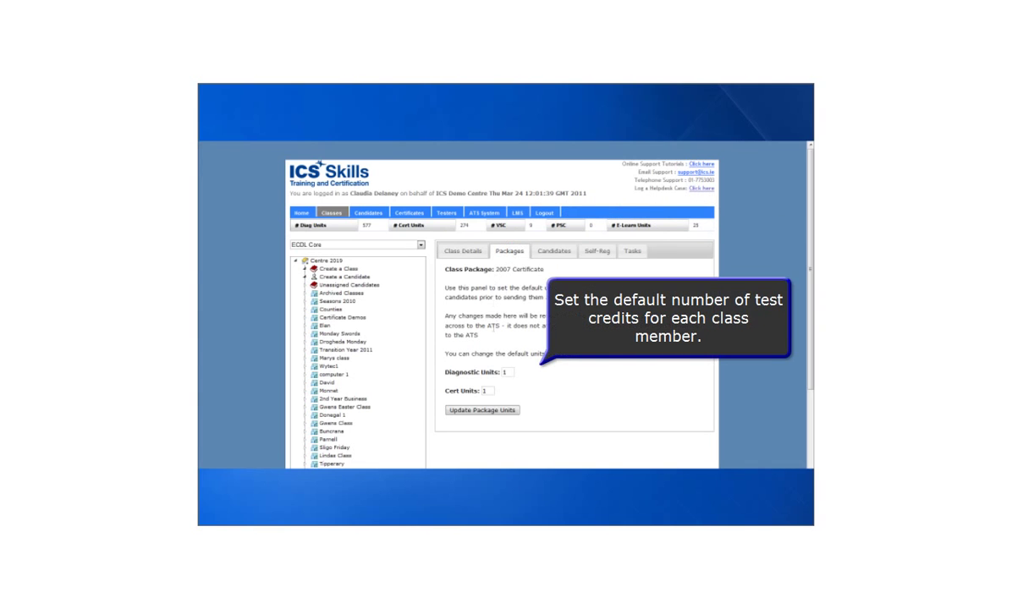
left_click(505, 372)
type("7")
key("Tab")
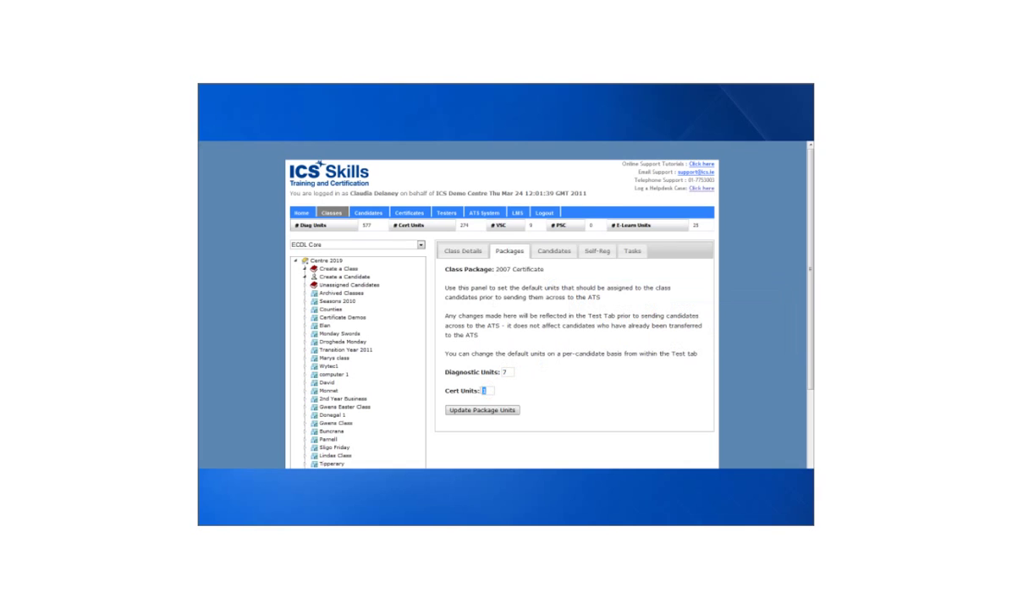
type("7")
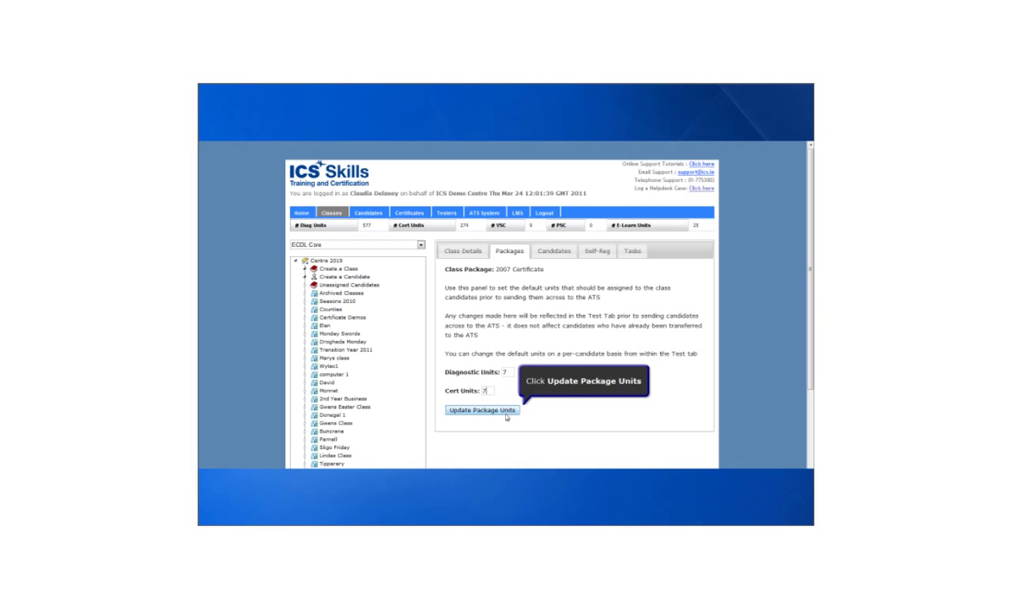
left_click(482, 409)
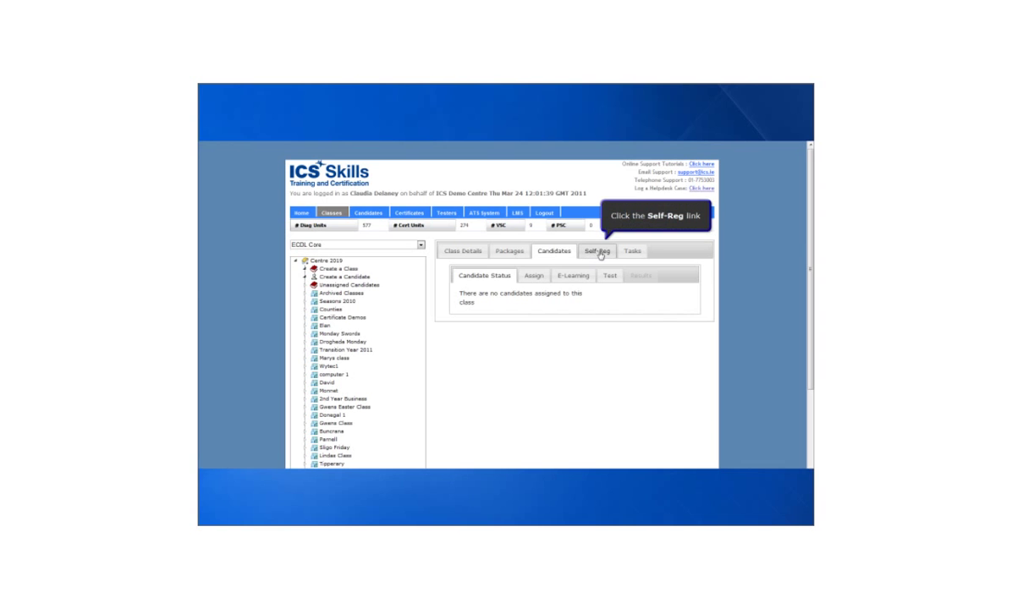
Open the class's Self-Reg settings
left_click(597, 252)
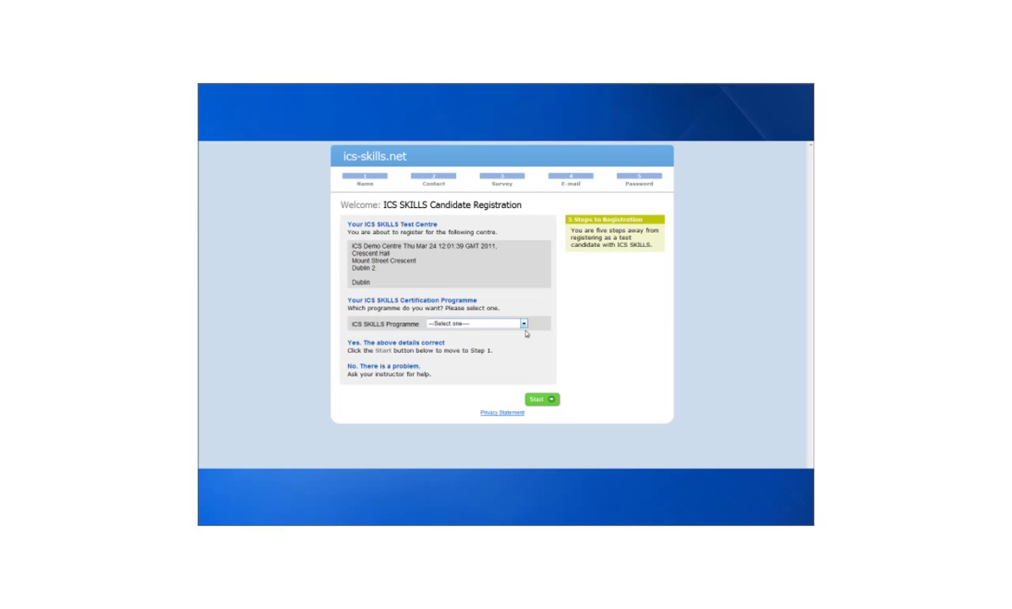
Choose ECDL Core as the programme and pick the class to join
left_click(523, 324)
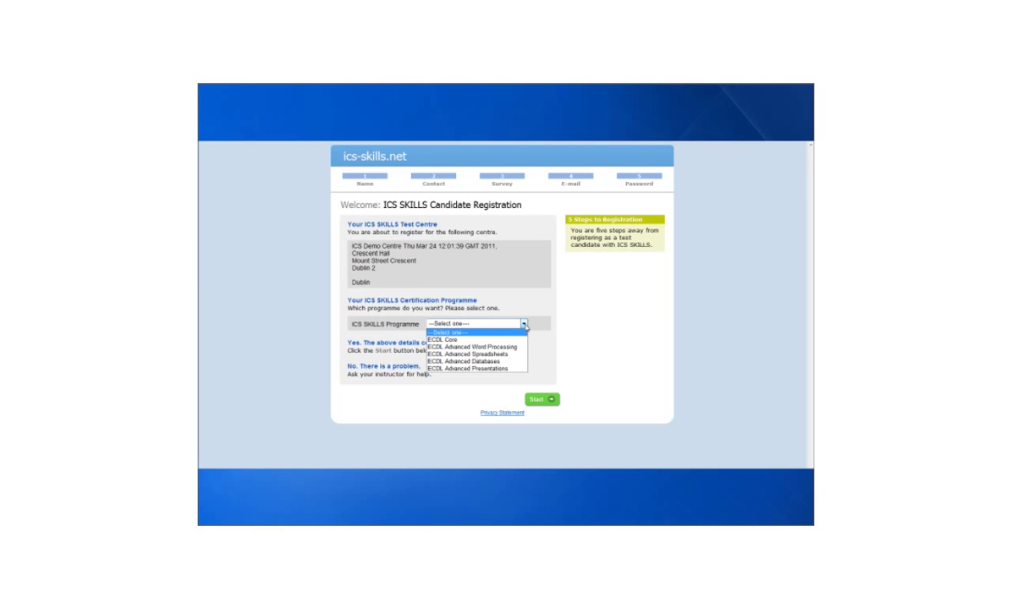
left_click(470, 341)
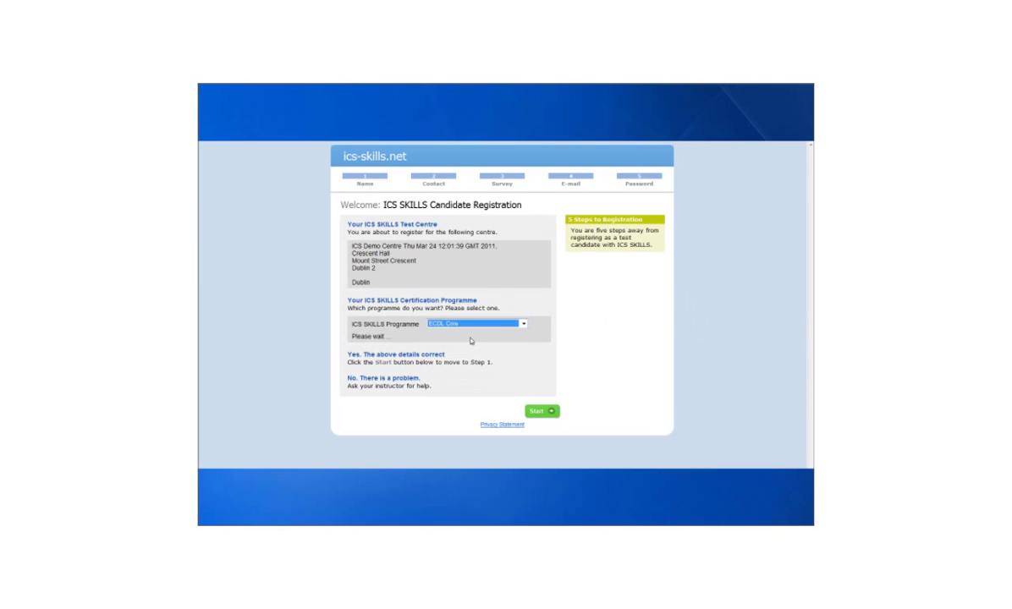
left_click(497, 338)
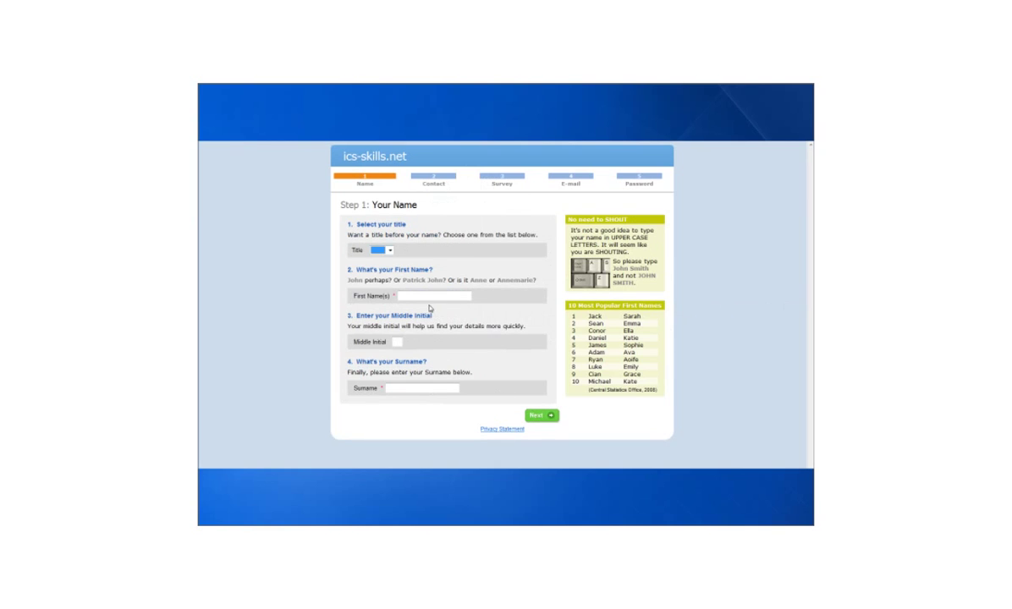
Enter the candidate's first name and surname and submit them for confirmation
left_click(423, 297)
left_click(404, 388)
left_click(539, 416)
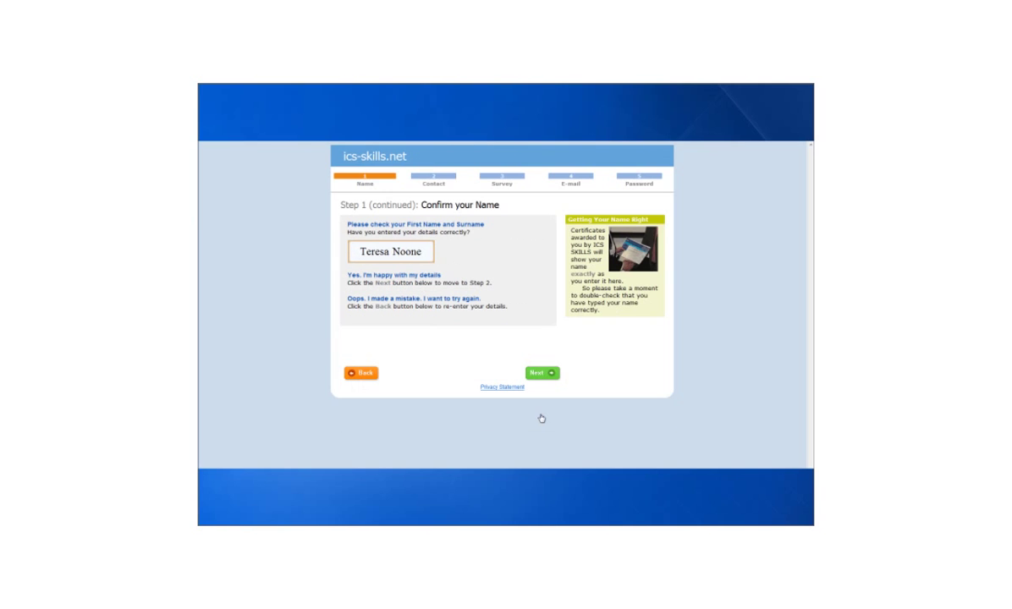
Enter and confirm the candidate's contact address and county
left_click(539, 373)
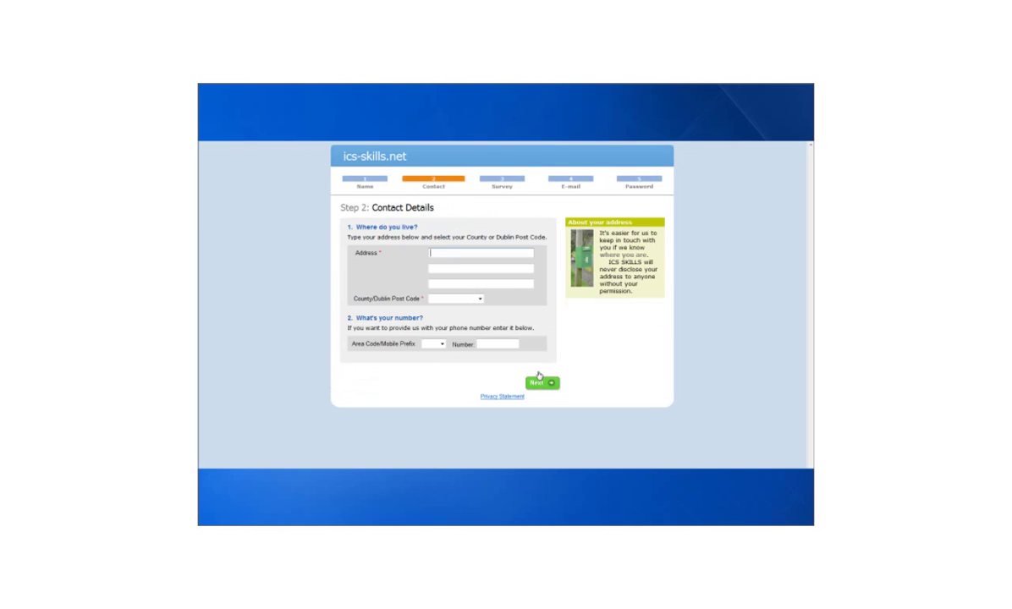
type("Sligo")
left_click(480, 299)
scroll(482, 238, "down", 5)
left_click(446, 283)
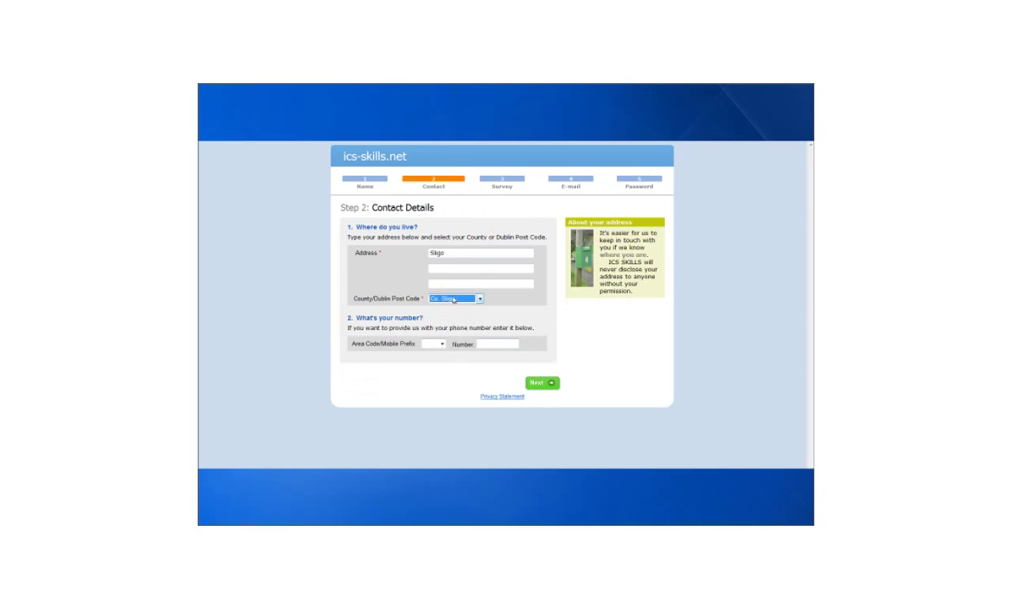
left_click(545, 386)
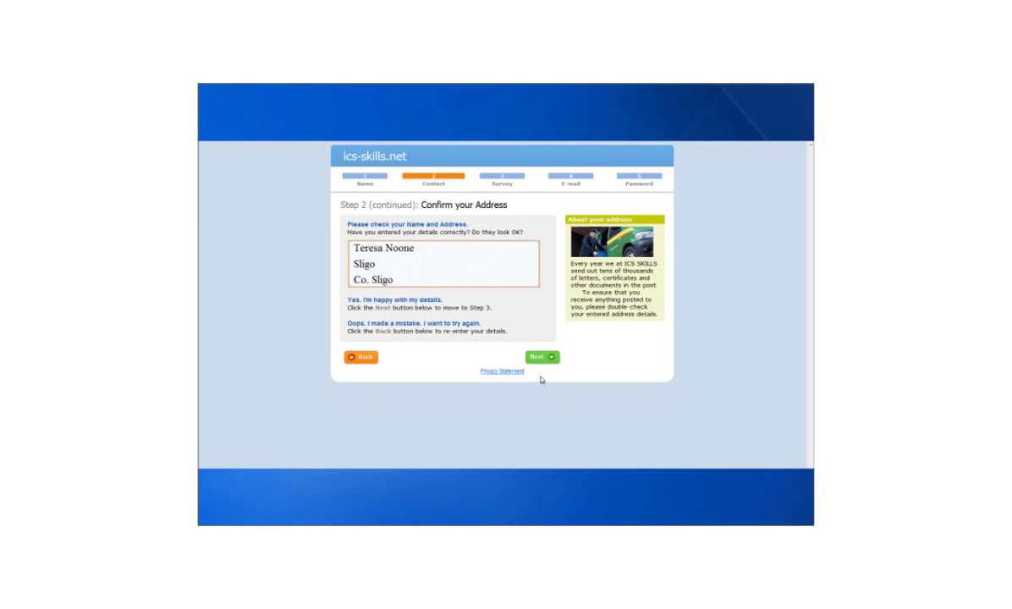
left_click(539, 358)
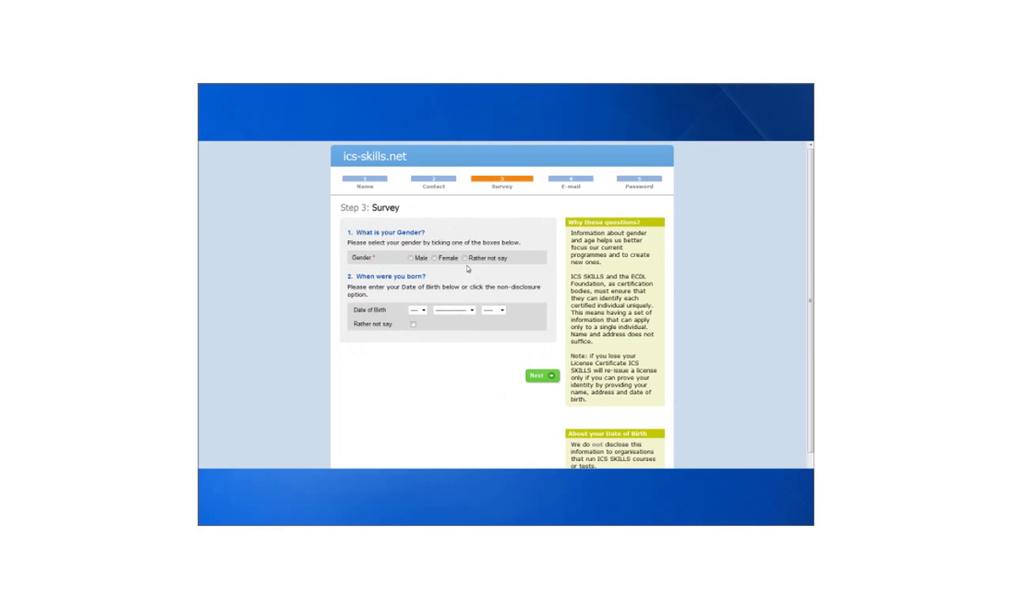
Record gender as Female with date of birth undisclosed, and confirm the survey
left_click(434, 258)
left_click(413, 324)
left_click(533, 377)
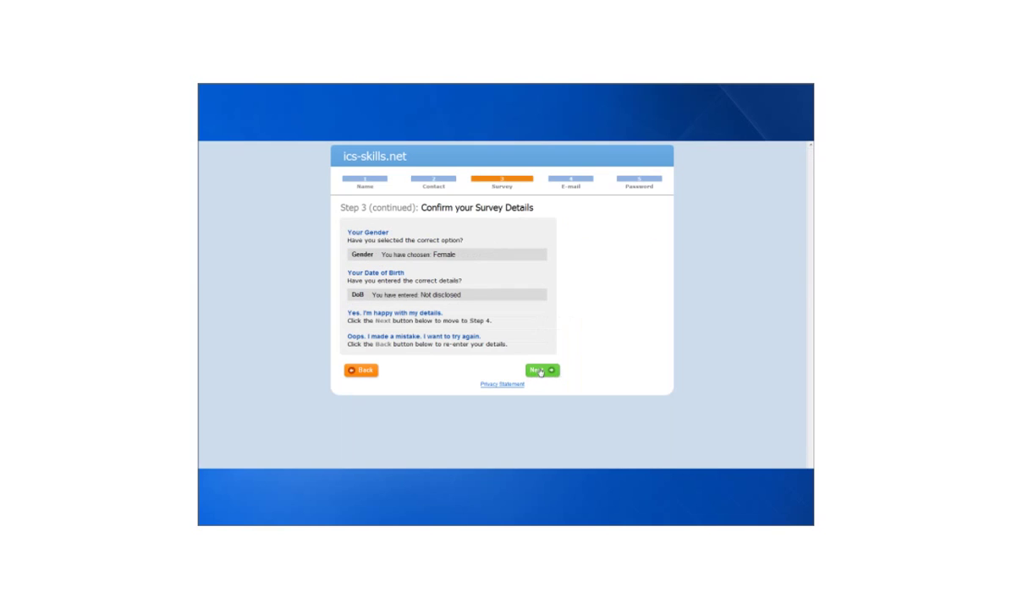
left_click(538, 371)
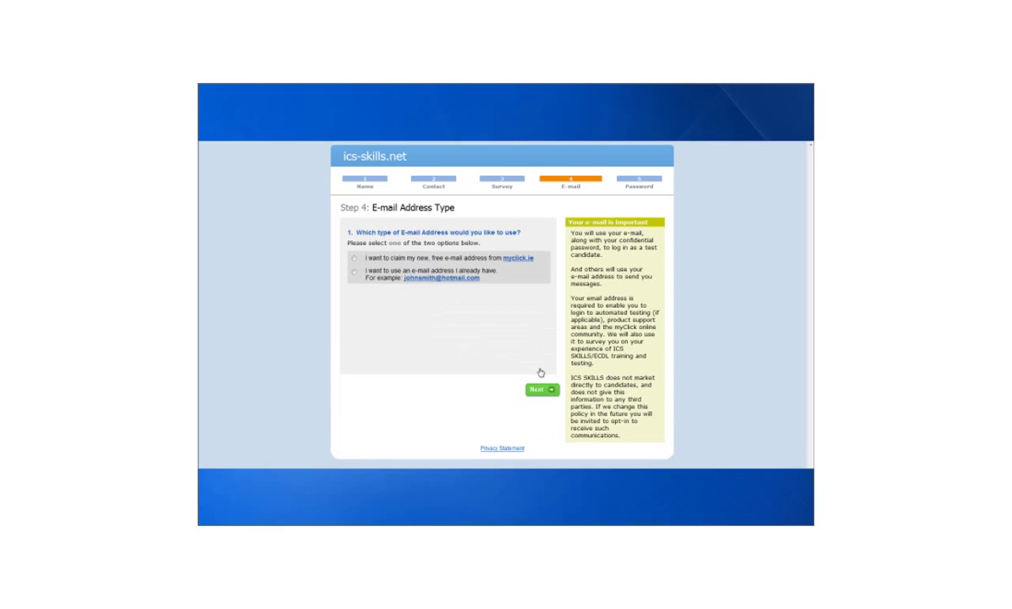
Claim and accept a free myclick.ie e-mail address for the candidate
left_click(355, 263)
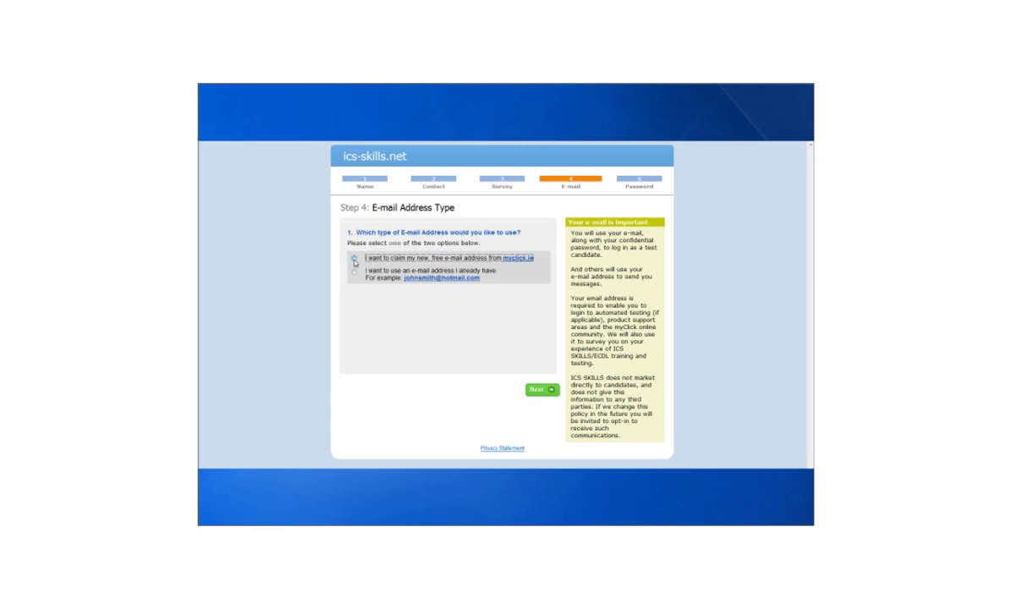
left_click(355, 259)
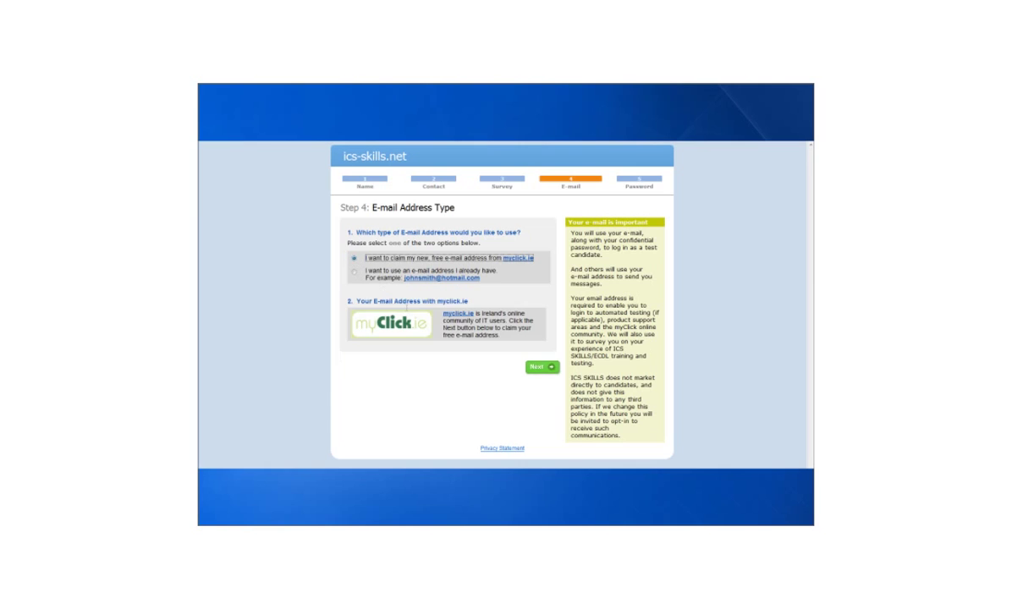
left_click(539, 368)
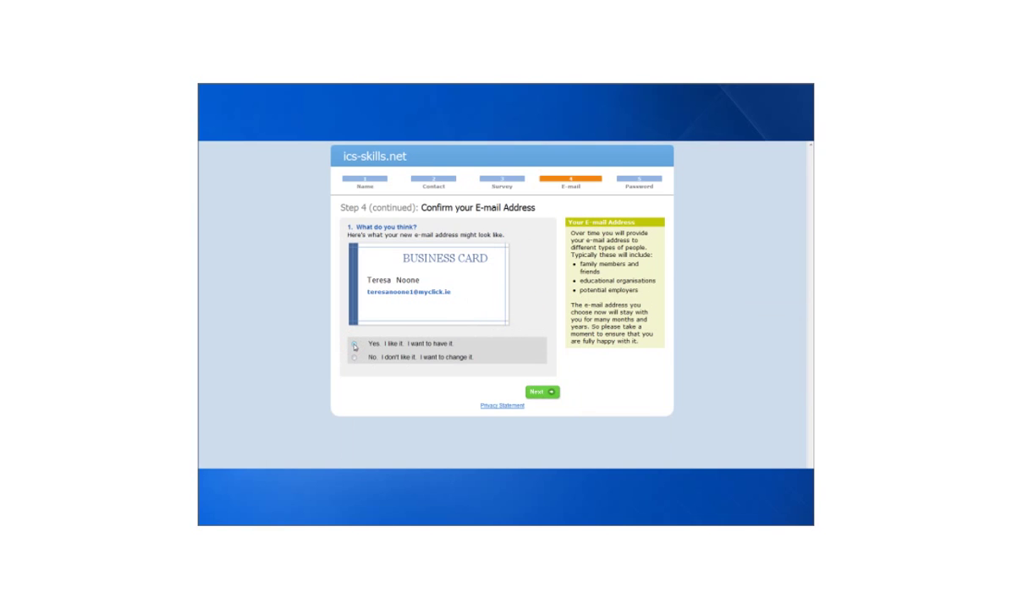
left_click(354, 346)
Enter the confirmation of the candidate's account password
left_click(538, 392)
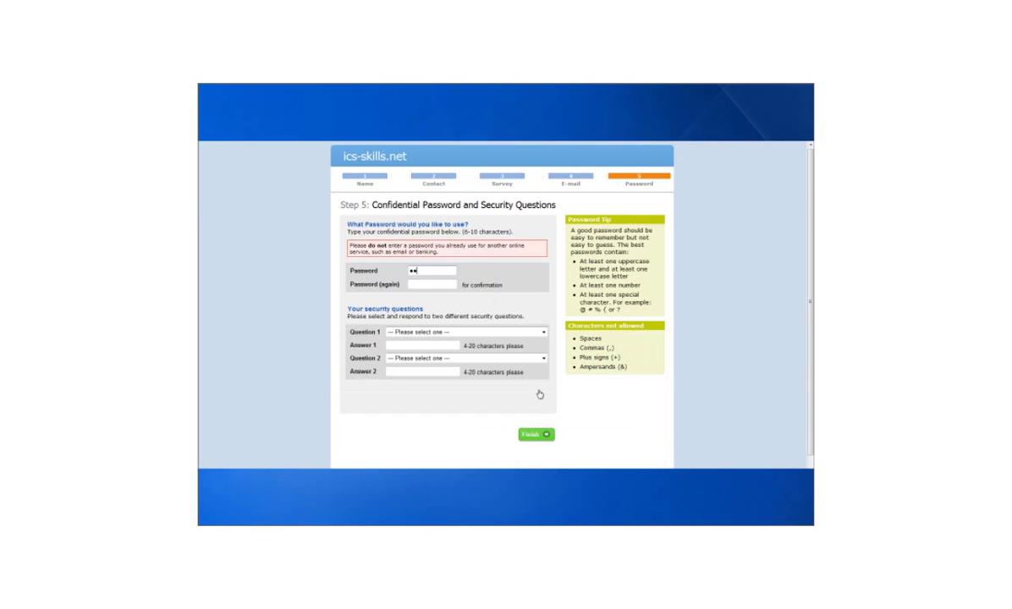
left_click(423, 285)
type("••••••••")
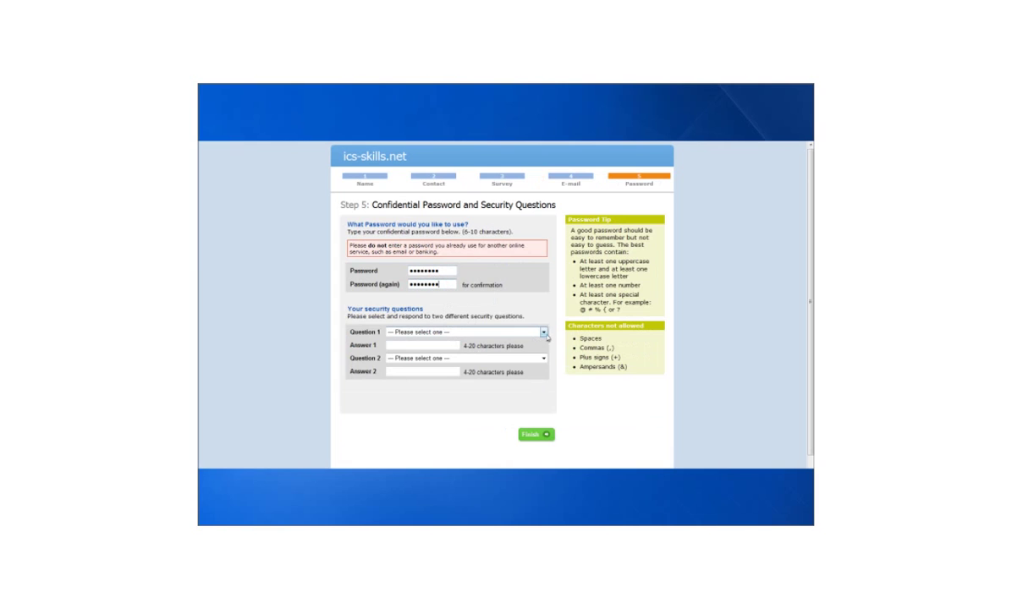
Answer the childhood-friend and dream-holiday security questions and finish the registration
left_click(544, 333)
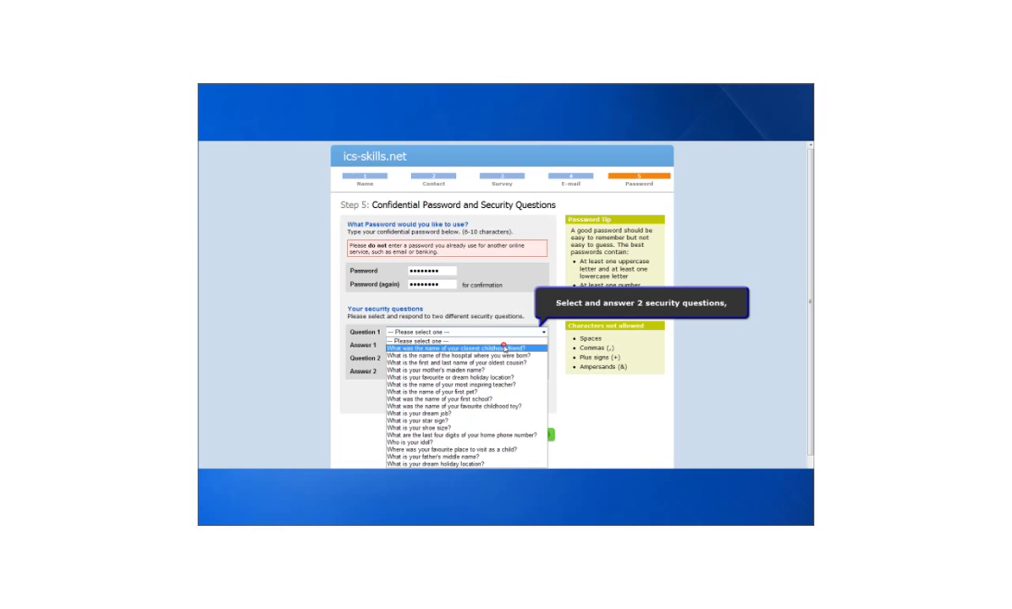
left_click(449, 340)
left_click(451, 345)
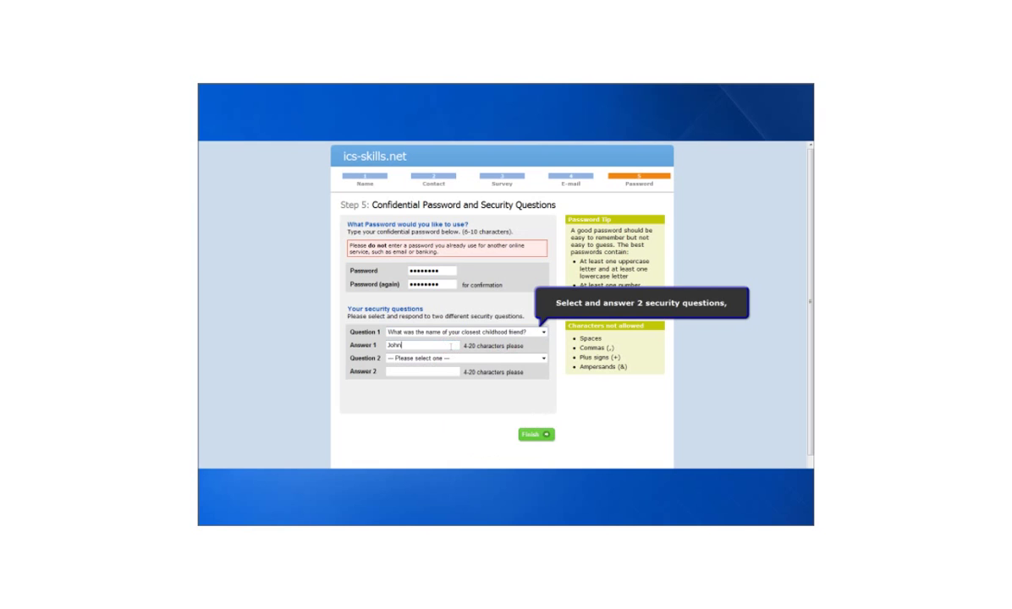
left_click(545, 357)
left_click(440, 313)
left_click(423, 372)
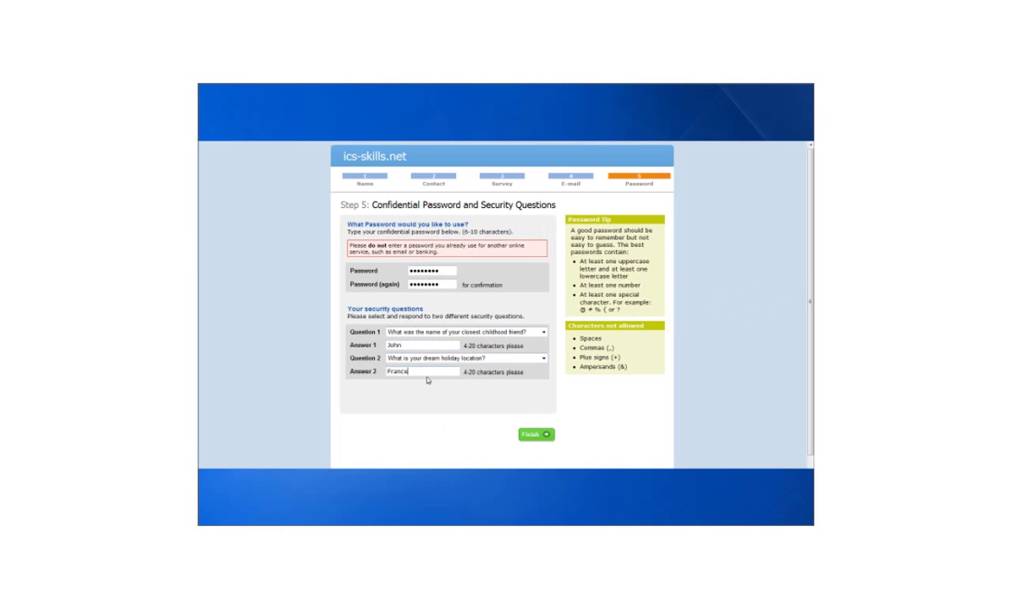
left_click(535, 436)
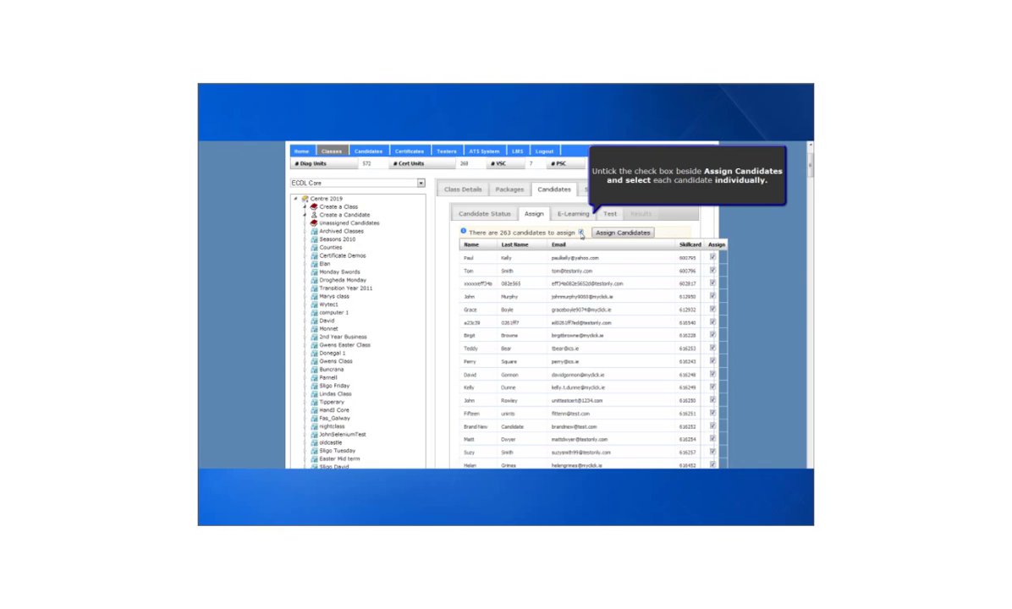
Clear all ticks, select two chosen candidates, and assign them to the class
left_click(581, 232)
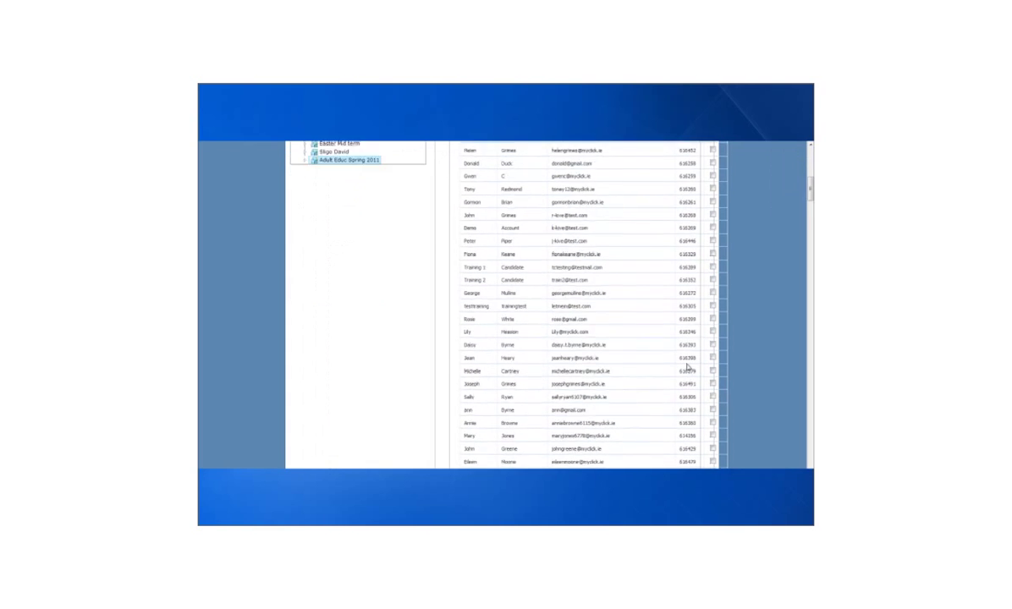
scroll(687, 365, "up", 10)
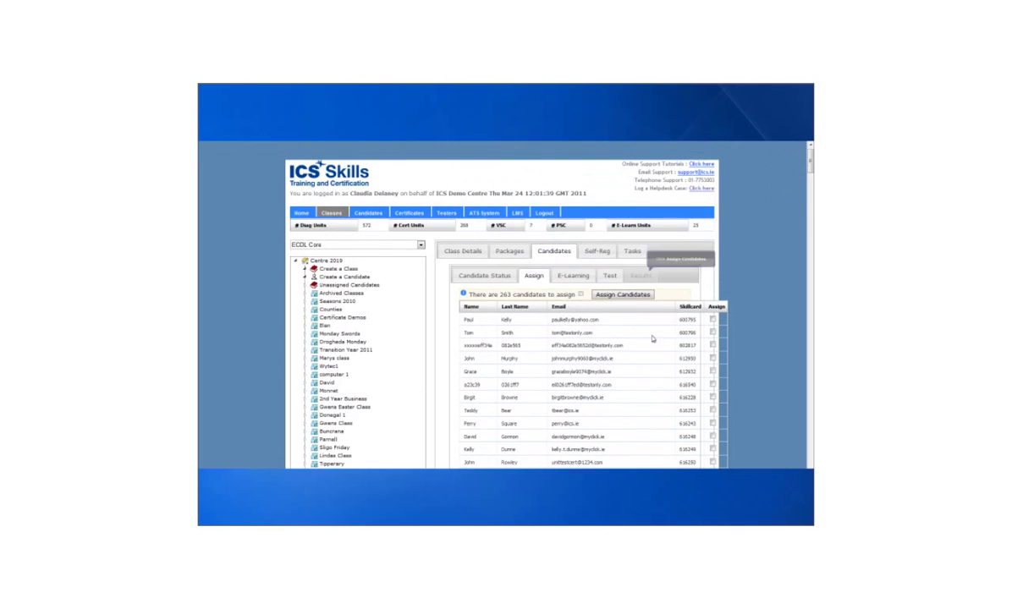
left_click(621, 295)
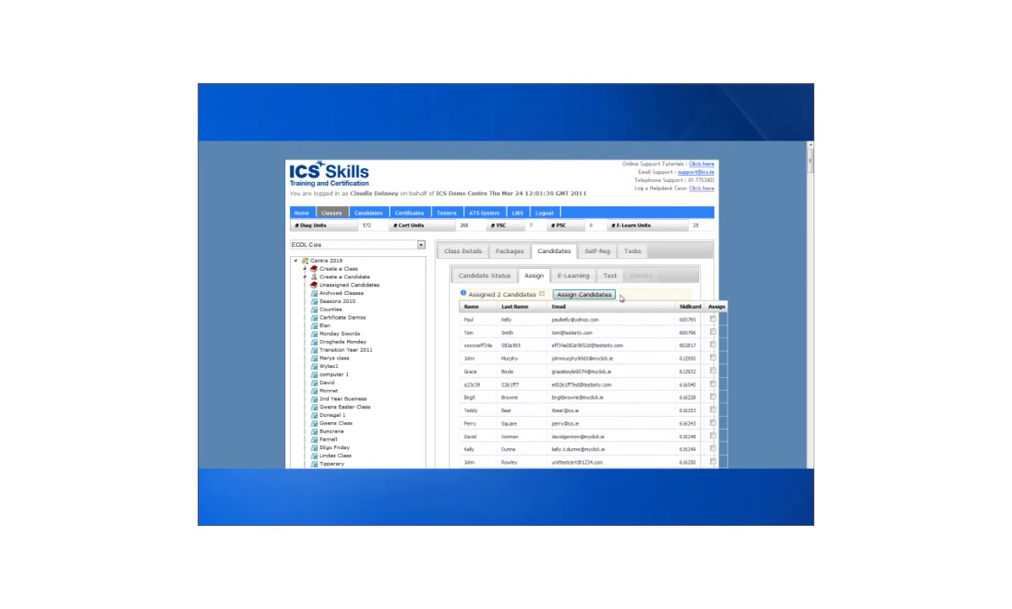
Submit all three class candidates to the LMS from the E-Learning list
left_click(496, 277)
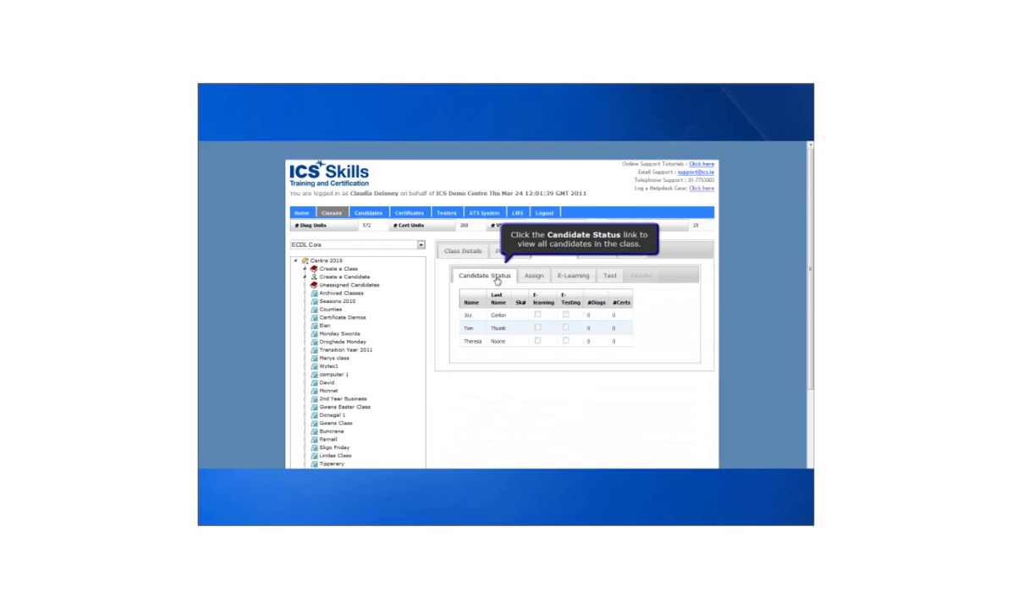
left_click(573, 278)
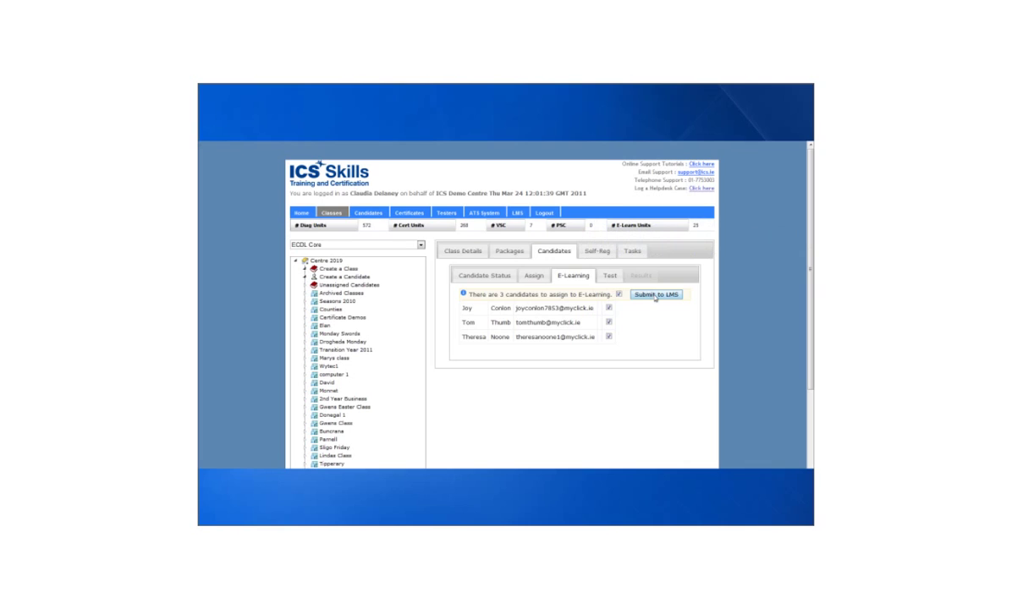
left_click(654, 295)
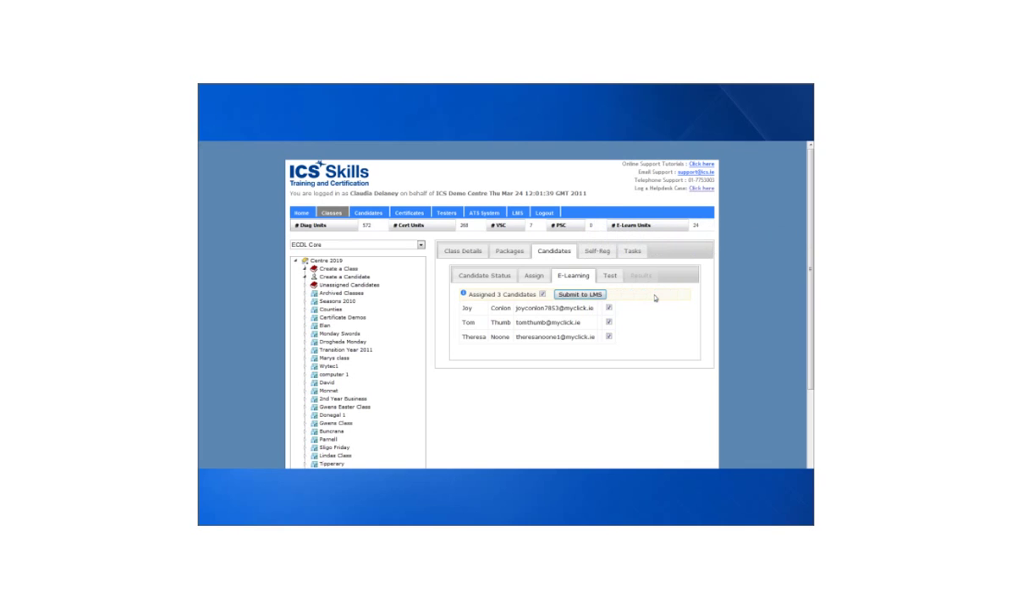
In test enrolment, give the first candidate 4 diagnostic units and 4 certification units
left_click(610, 277)
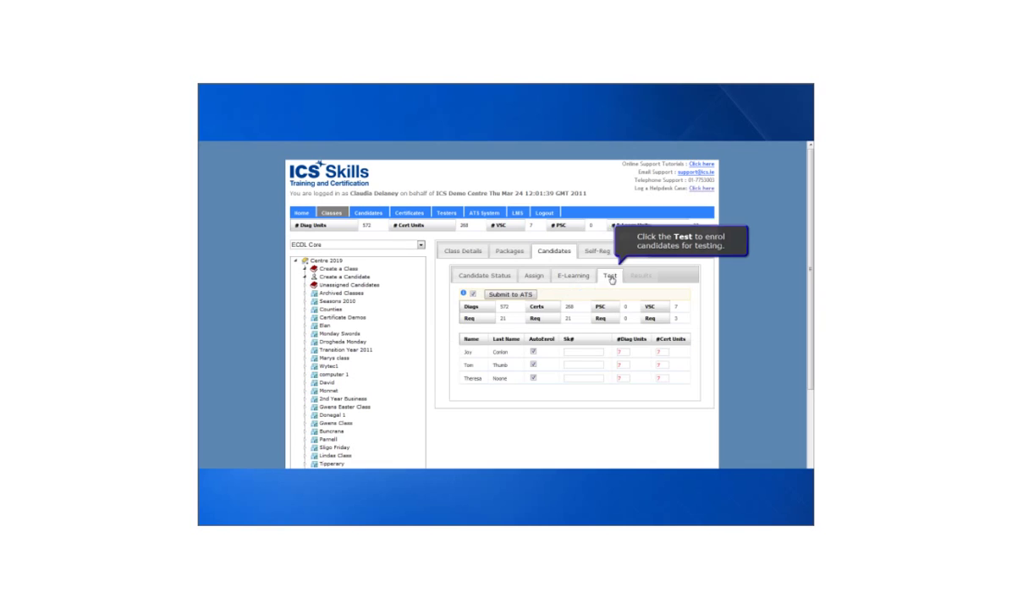
double_click(621, 352)
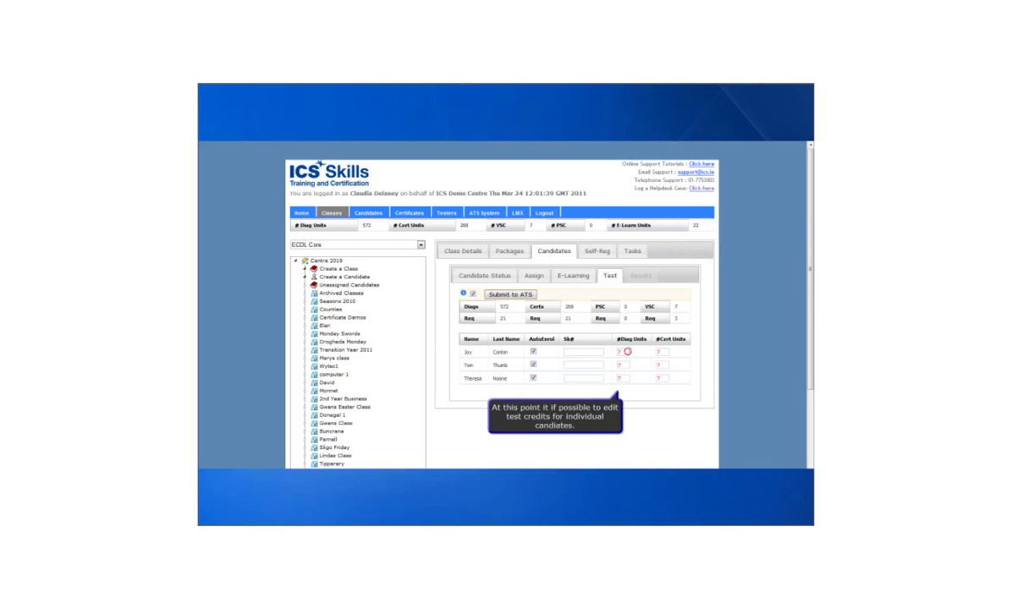
type("4")
key("Tab")
type("4")
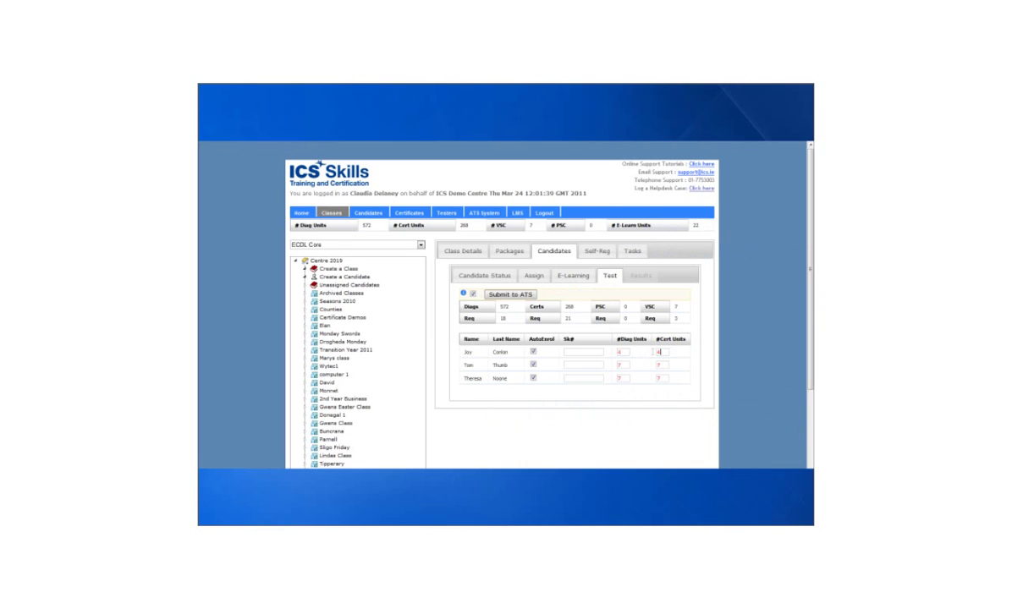